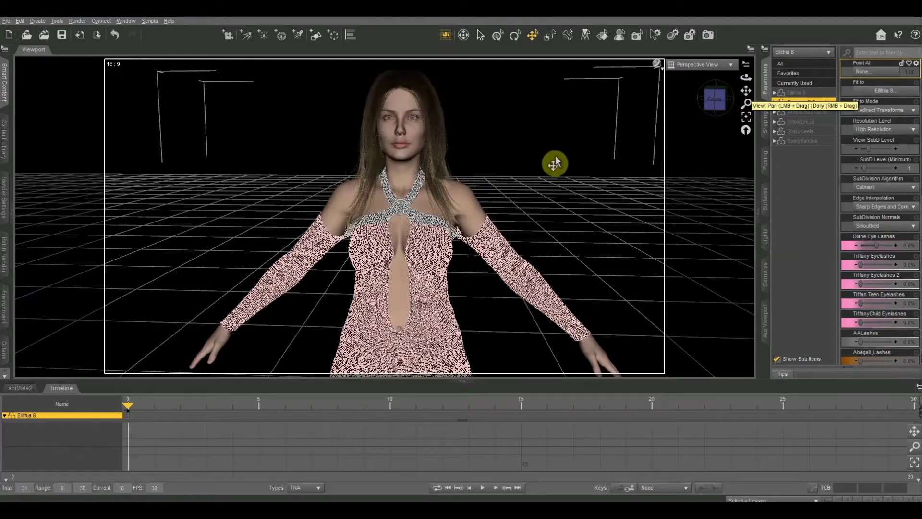
- Select Elithia 8 from the Parameters item list and expand its property tree down to the Actor group
click(531, 141)
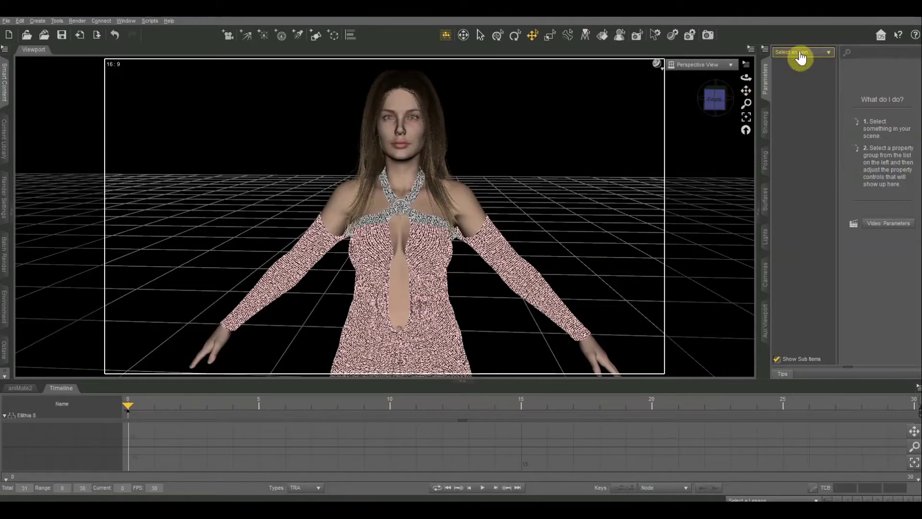
click(464, 208)
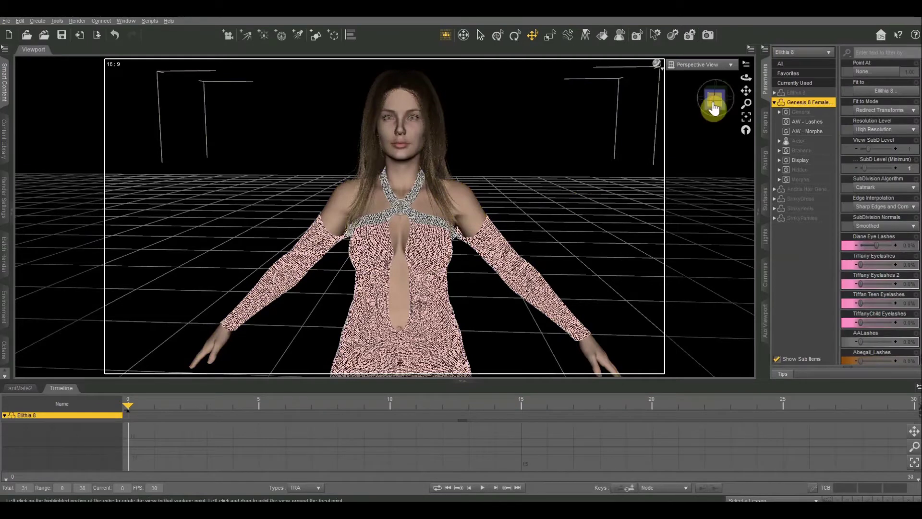
click(698, 147)
click(821, 53)
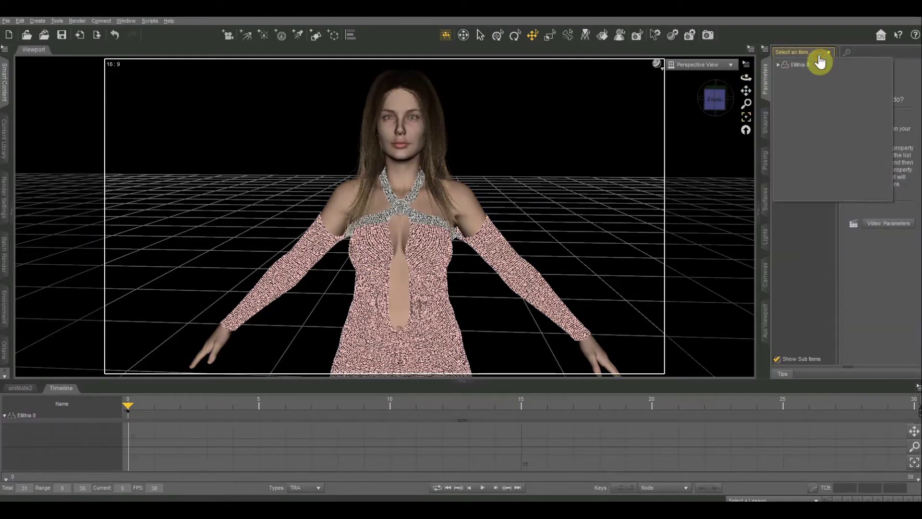
click(800, 67)
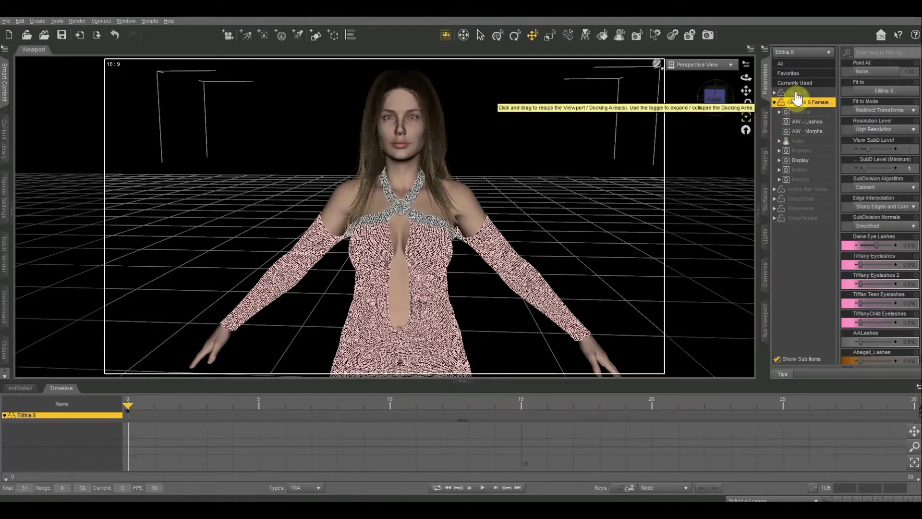
click(775, 102)
click(774, 93)
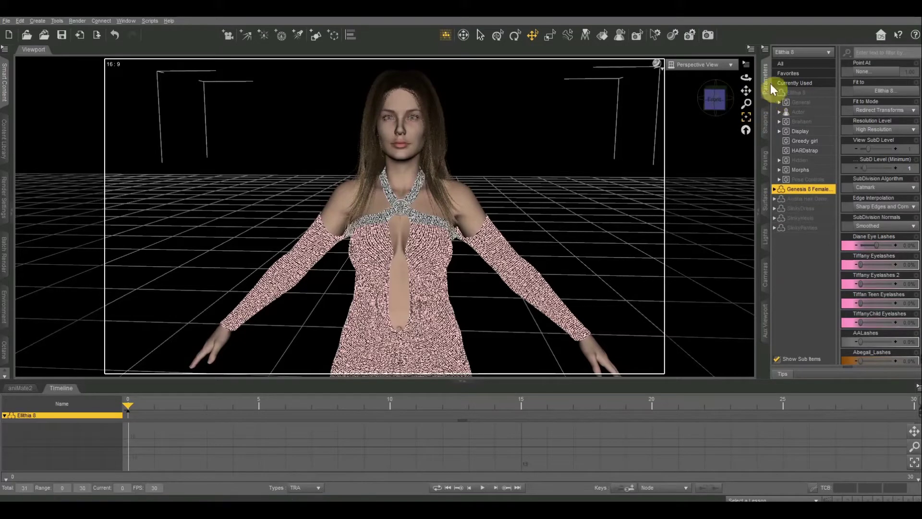
click(779, 112)
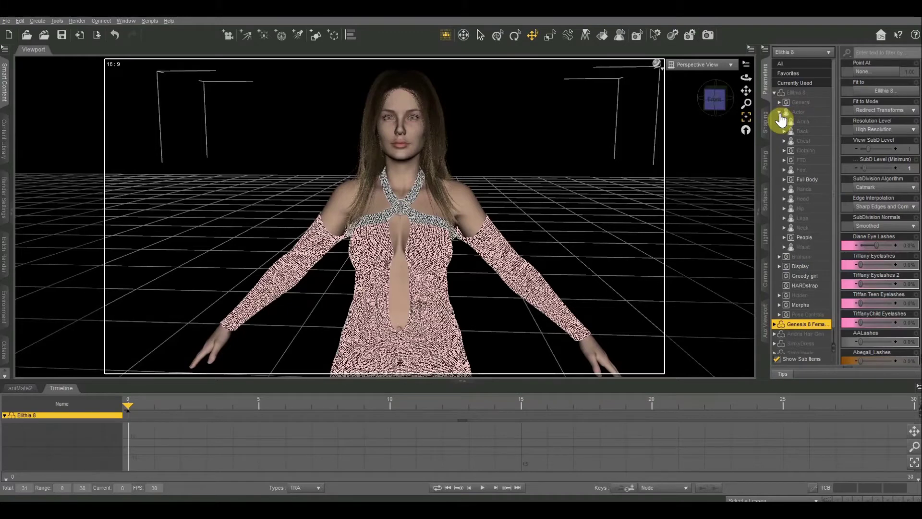
- List the Full Body morphs and scroll through shapes like Cypher, Raquel and Absinthe Body
click(806, 184)
click(784, 179)
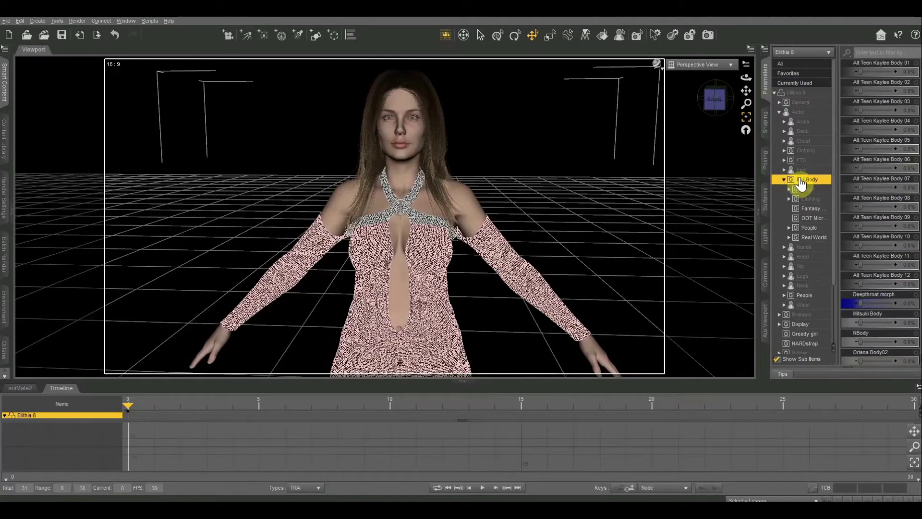
scroll(901, 221, down, 3)
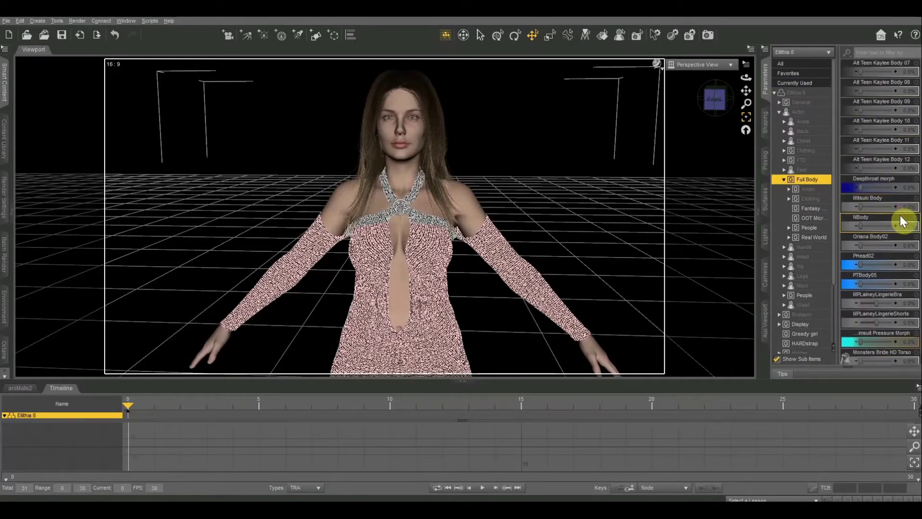
scroll(900, 216, up, 3)
scroll(901, 216, down, 2)
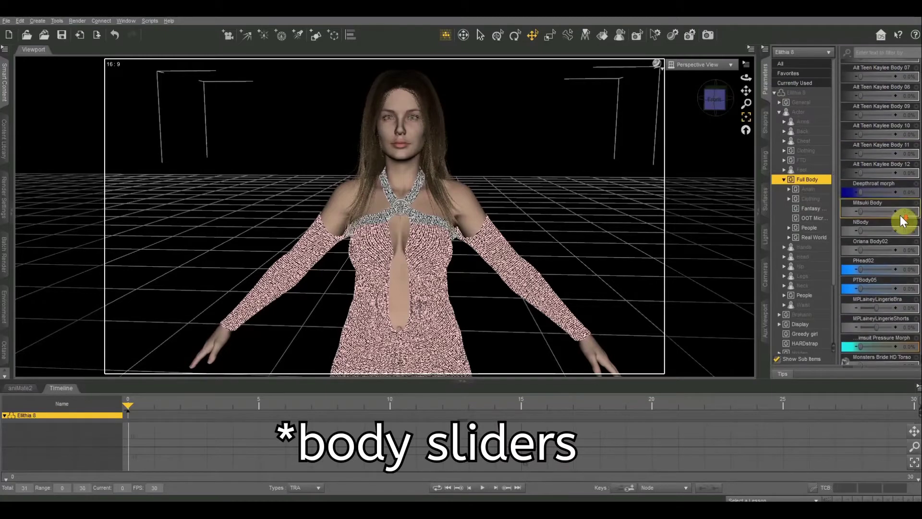
scroll(902, 219, down, 5)
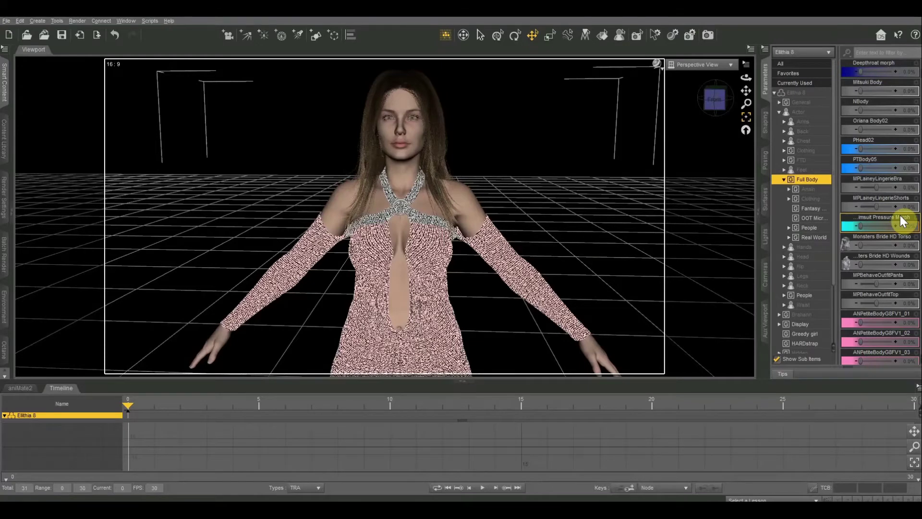
scroll(901, 220, down, 3)
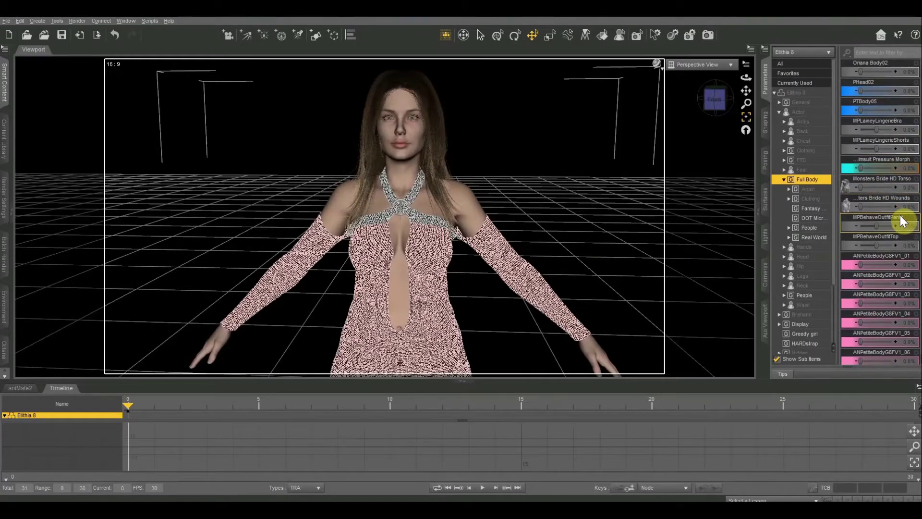
scroll(901, 215, down, 15)
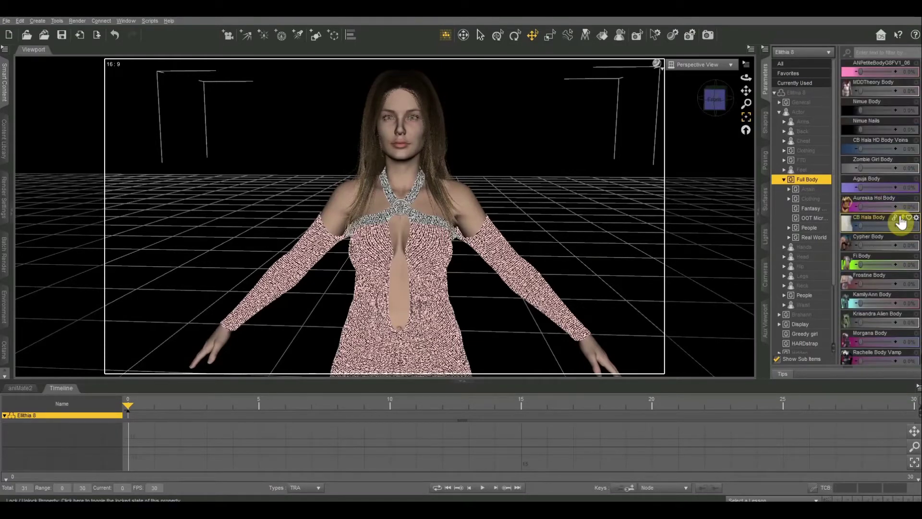
scroll(901, 215, up, 19)
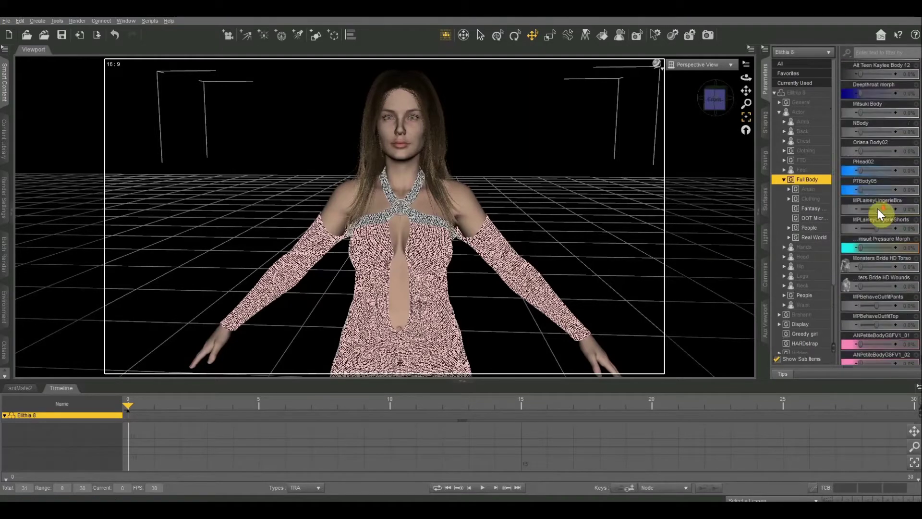
scroll(877, 208, down, 20)
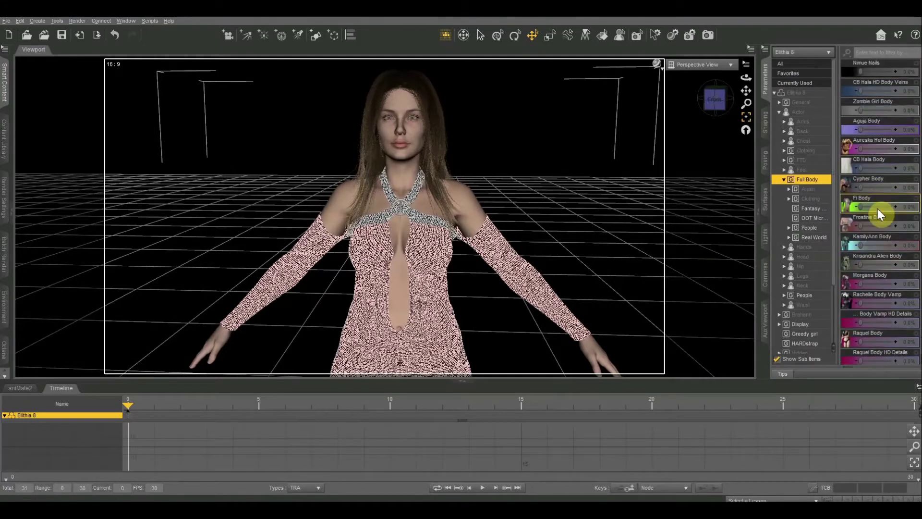
scroll(878, 209, down, 6)
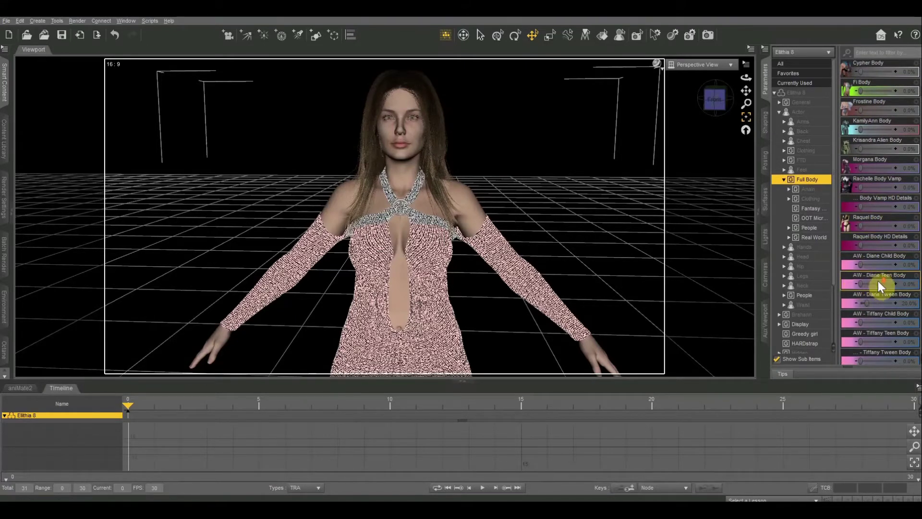
scroll(878, 281, down, 9)
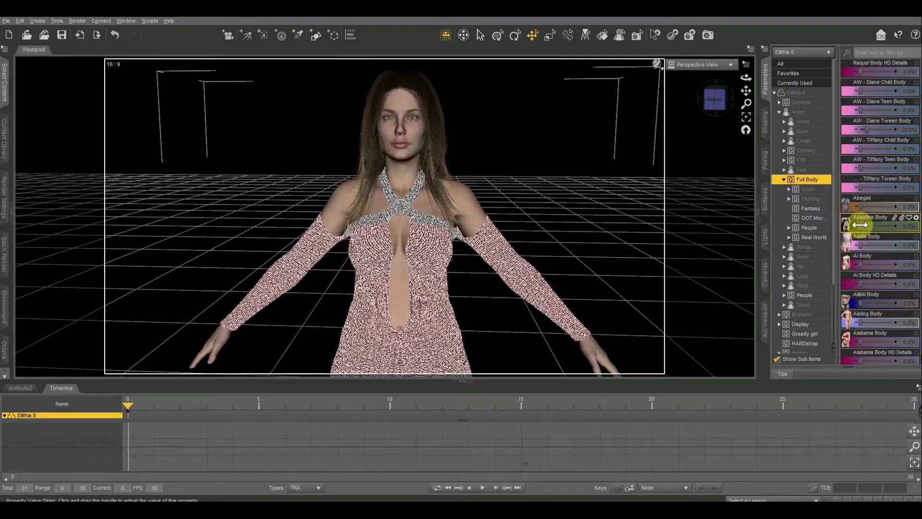
mouse_move(860, 225)
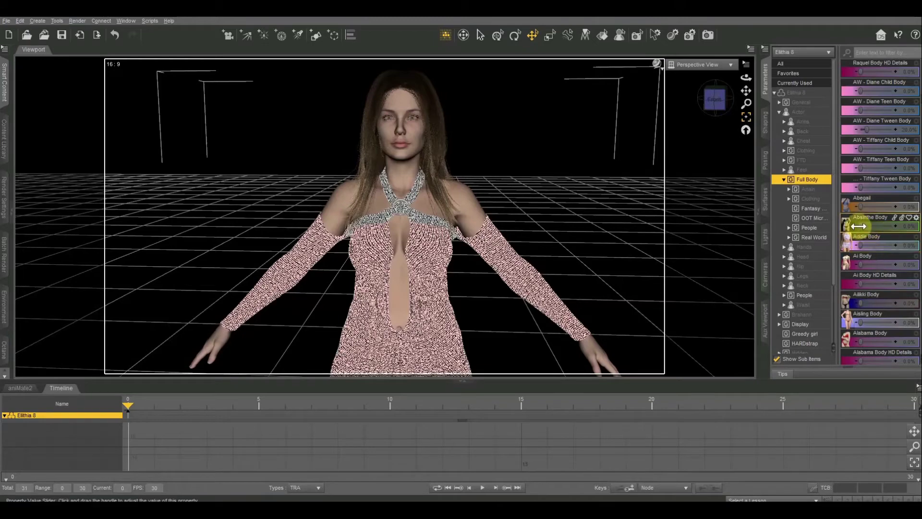
- Preview Absinthe Body at about 58% and Addie Body at 88.5%, then reset Absinthe and Ai Body to 0%
drag(859, 225, 913, 227)
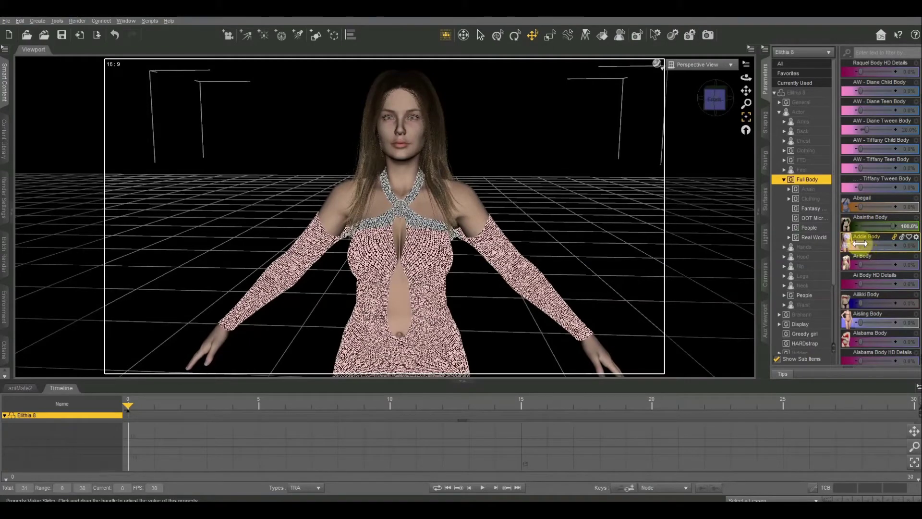
drag(863, 243, 888, 265)
drag(891, 225, 849, 226)
drag(888, 264, 850, 269)
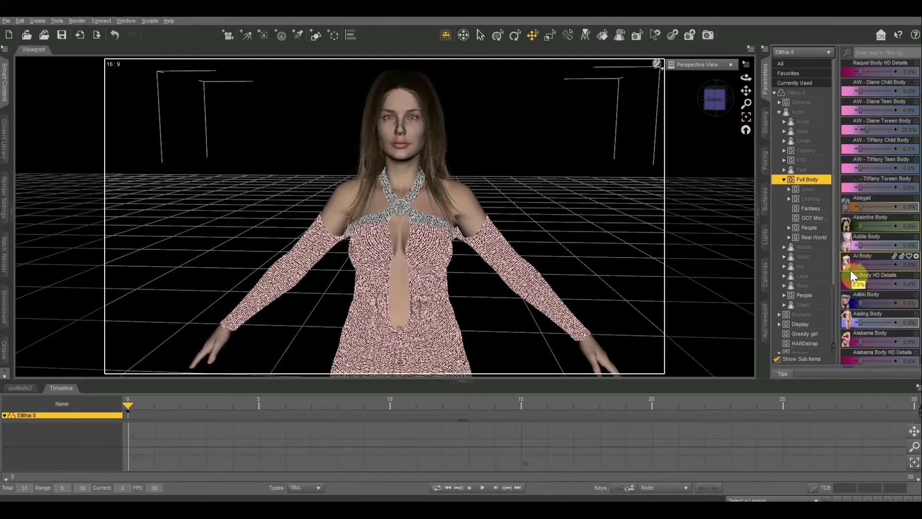
- Scroll the Full Body morph list down to Elithia 8 Body, which stands at 100%
scroll(879, 260, down, 3)
scroll(892, 256, down, 12)
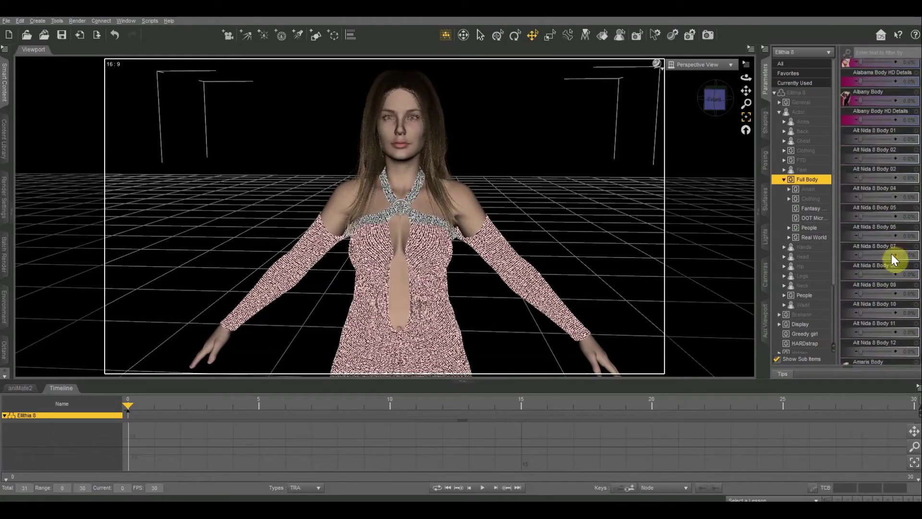
scroll(892, 260, down, 20)
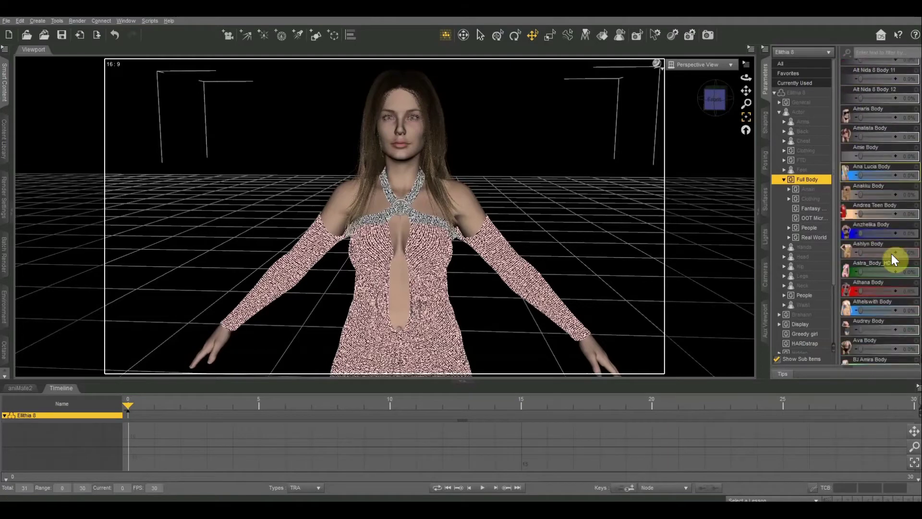
scroll(892, 258, down, 20)
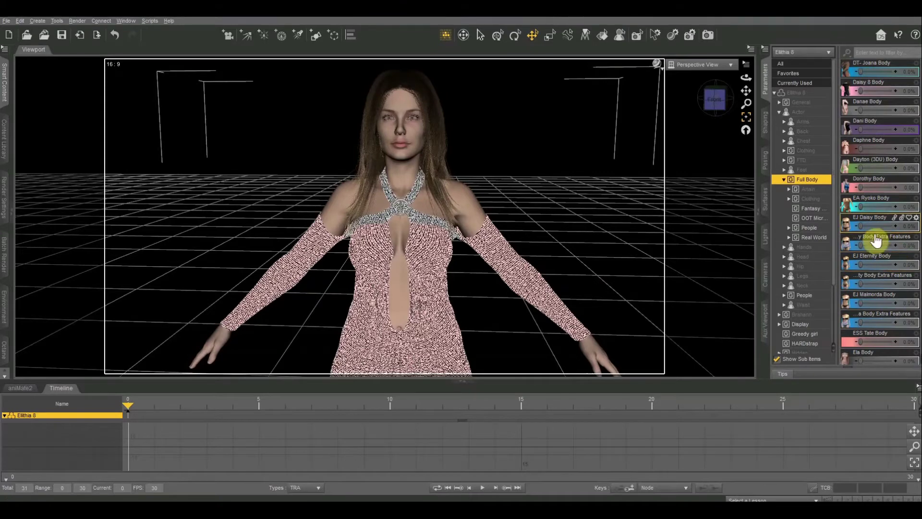
scroll(884, 269, down, 3)
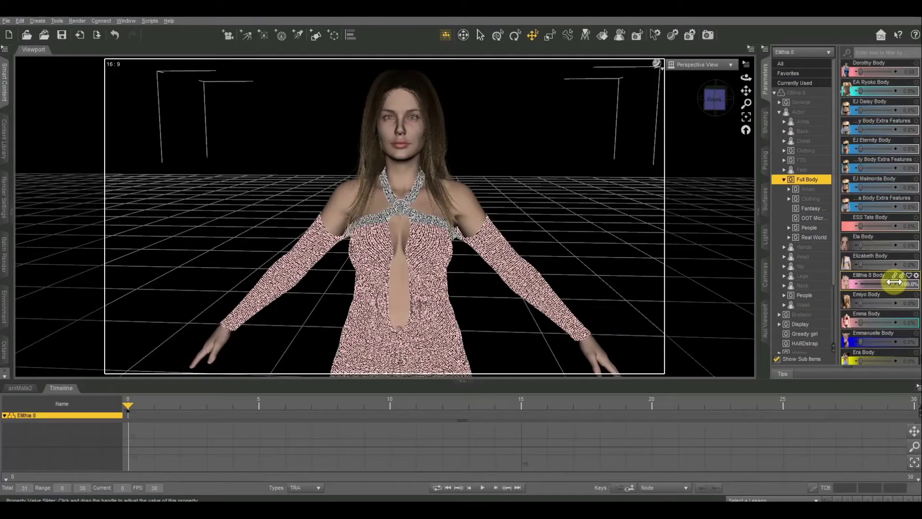
- Try the Elithia 8 Body slider, keep it at 100%, and fold the Full Body group away
drag(895, 282, 912, 299)
scroll(880, 218, down, 3)
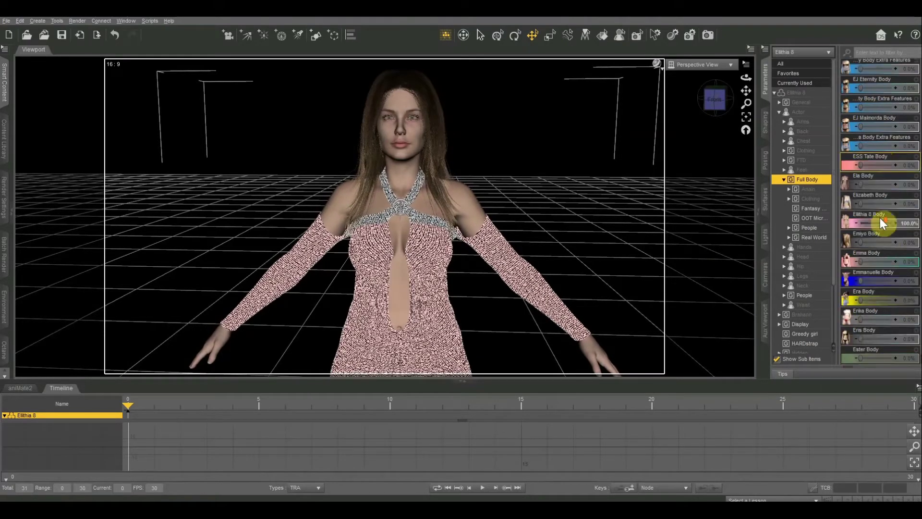
scroll(880, 218, down, 15)
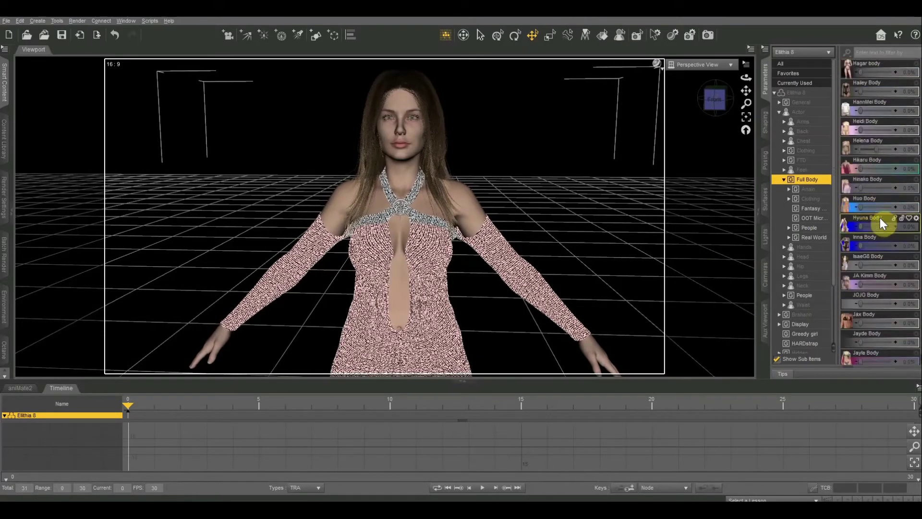
scroll(880, 217, down, 15)
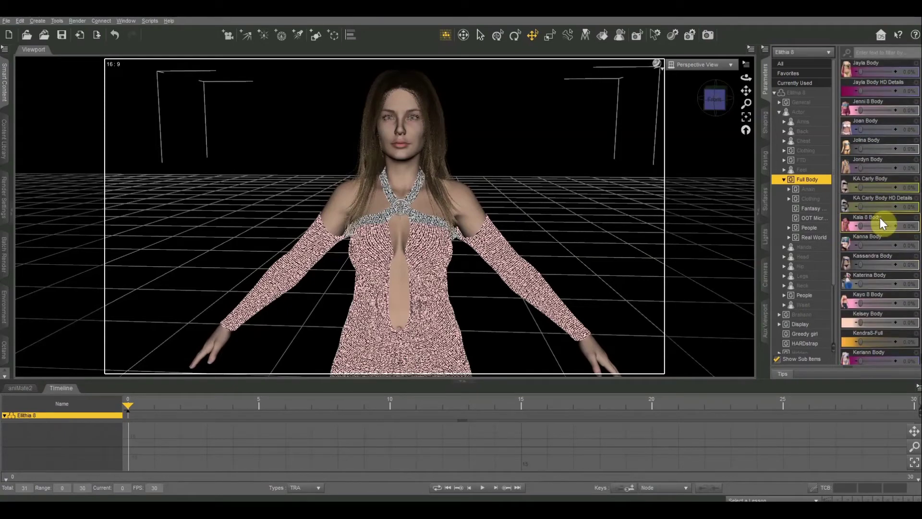
scroll(880, 218, down, 15)
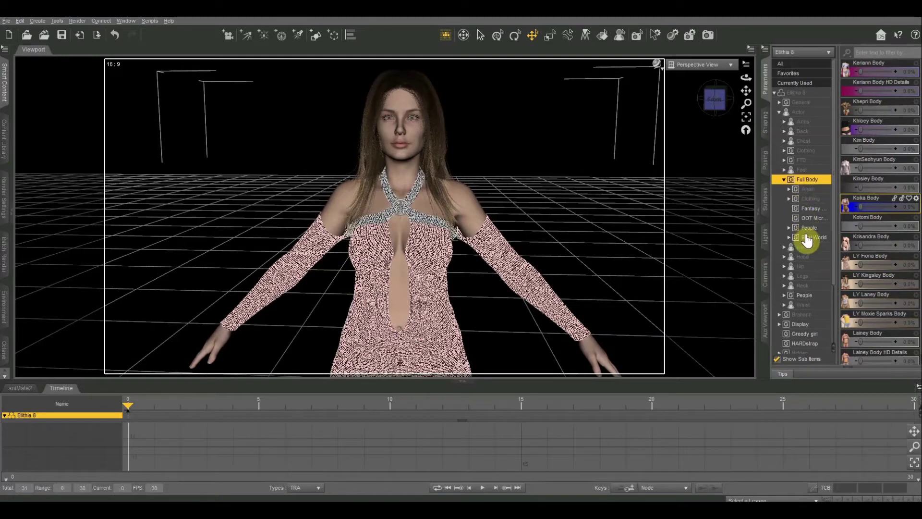
click(785, 180)
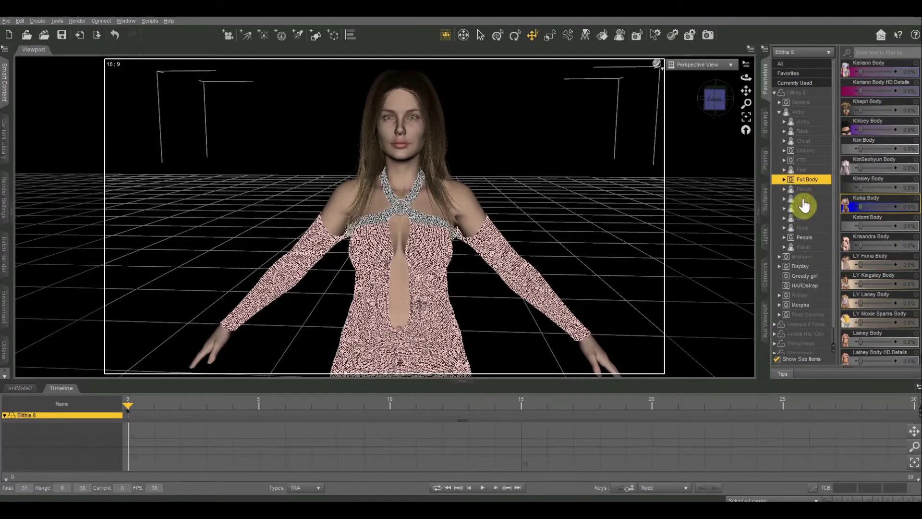
- Browse the Waist morphs such as Navel and Love Handles
click(804, 248)
scroll(884, 206, up, 4)
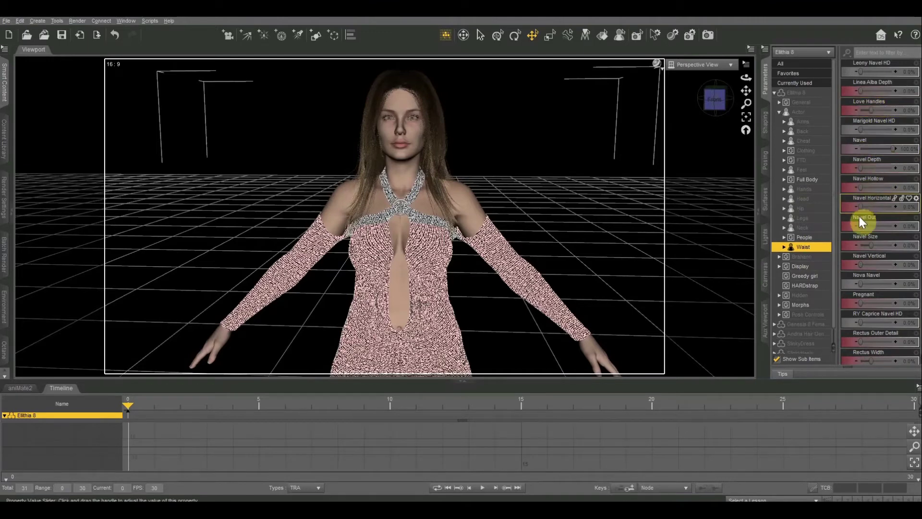
scroll(870, 261, down, 2)
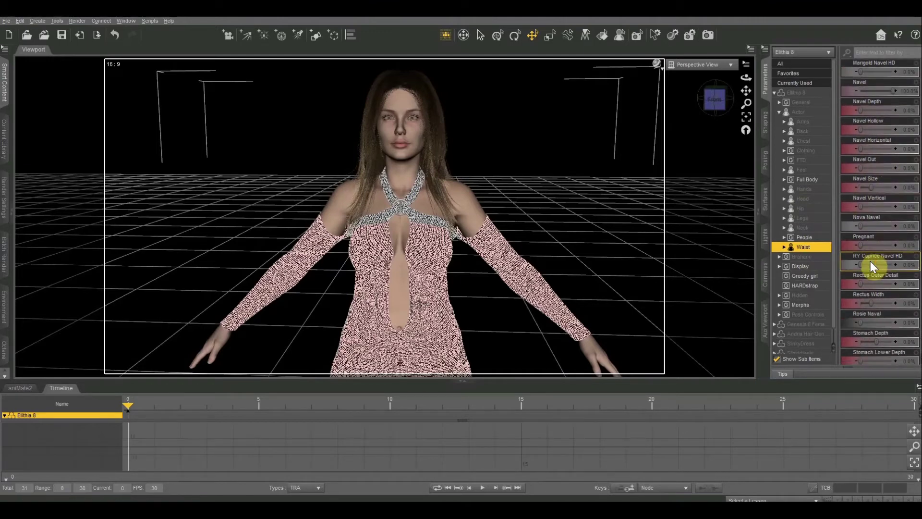
scroll(871, 262, up, 4)
scroll(871, 261, up, 1)
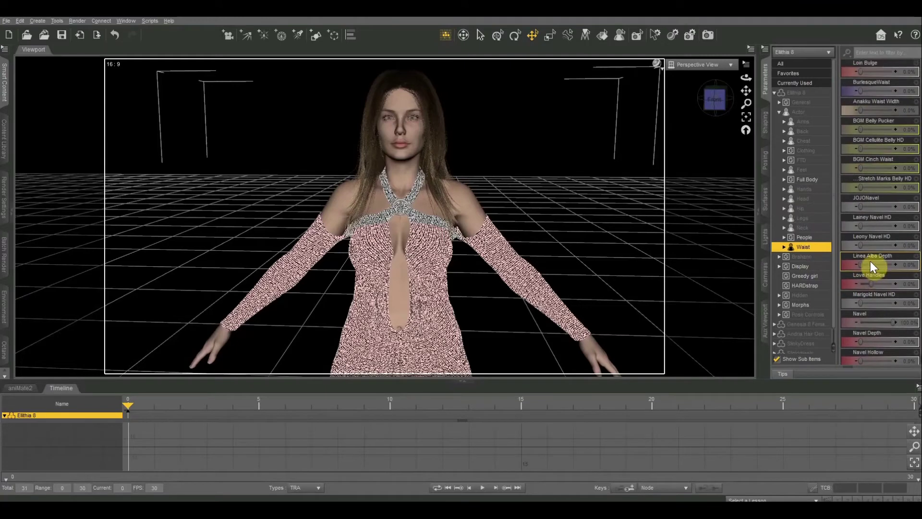
- Refresh the Actor group and expand Head to show its Ears, Eyes, Face and People subgroups
click(780, 112)
click(781, 112)
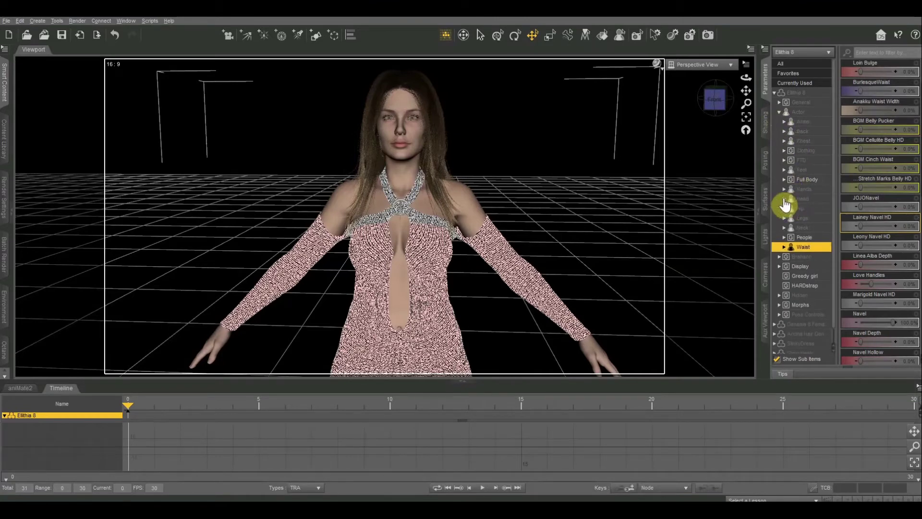
click(784, 199)
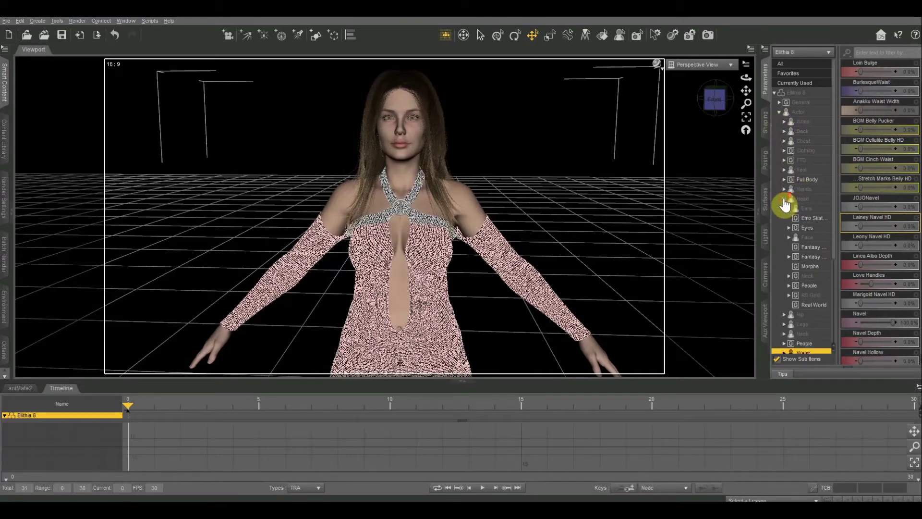
scroll(787, 206, down, 1)
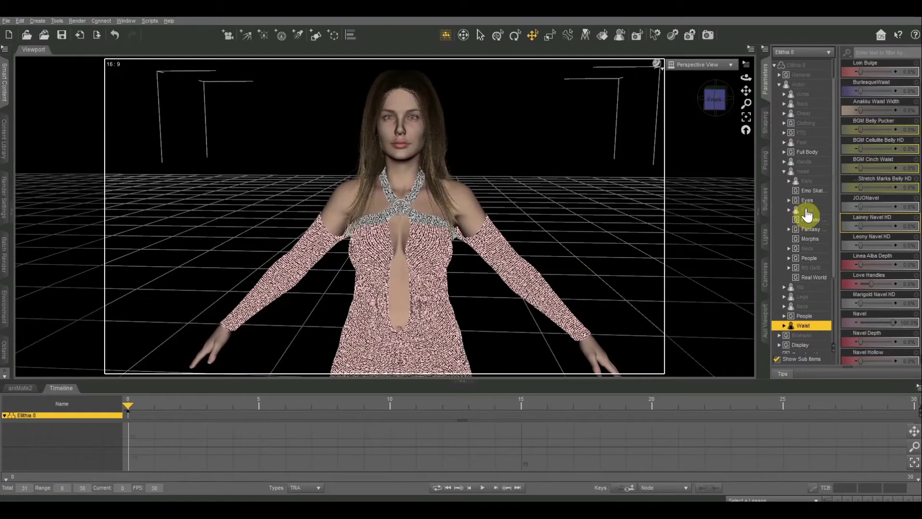
- Among the People head morphs, dial Elithia 8 Head to about 61%, then restore it to 100%
click(810, 259)
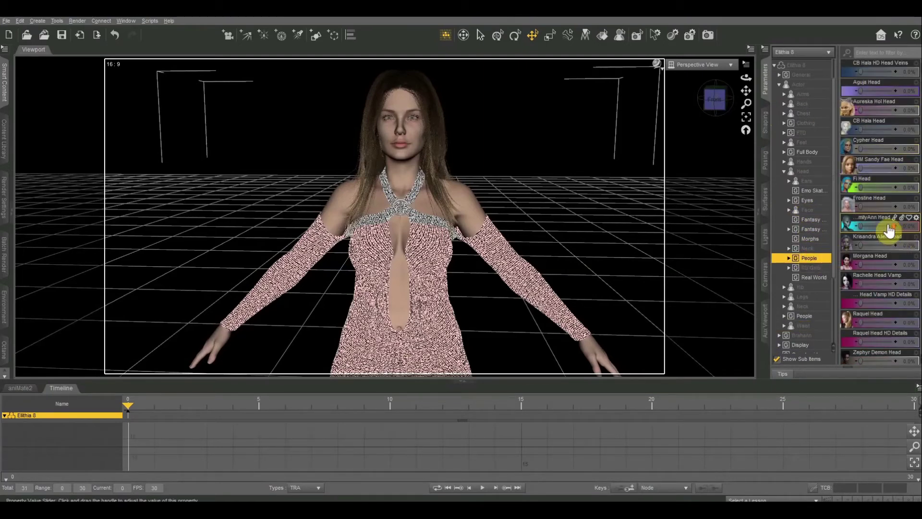
scroll(889, 224, up, 1)
scroll(886, 160, up, 10)
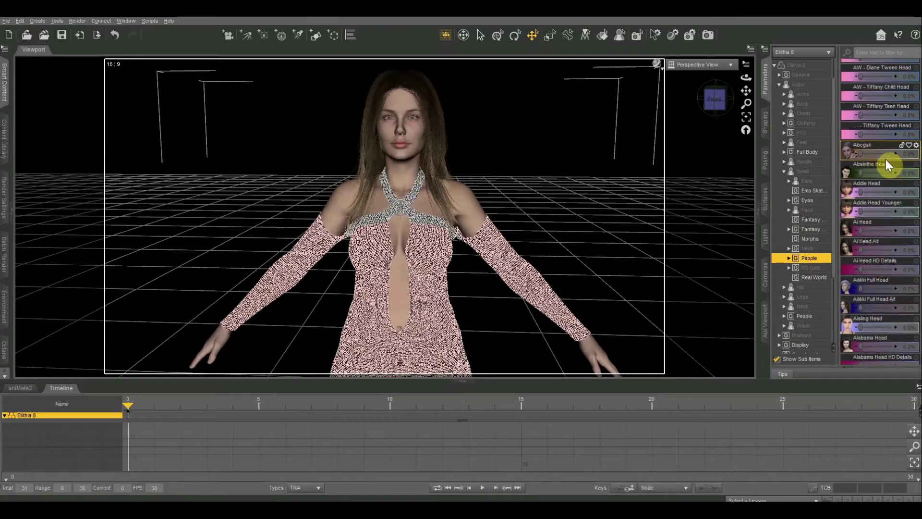
scroll(885, 159, down, 5)
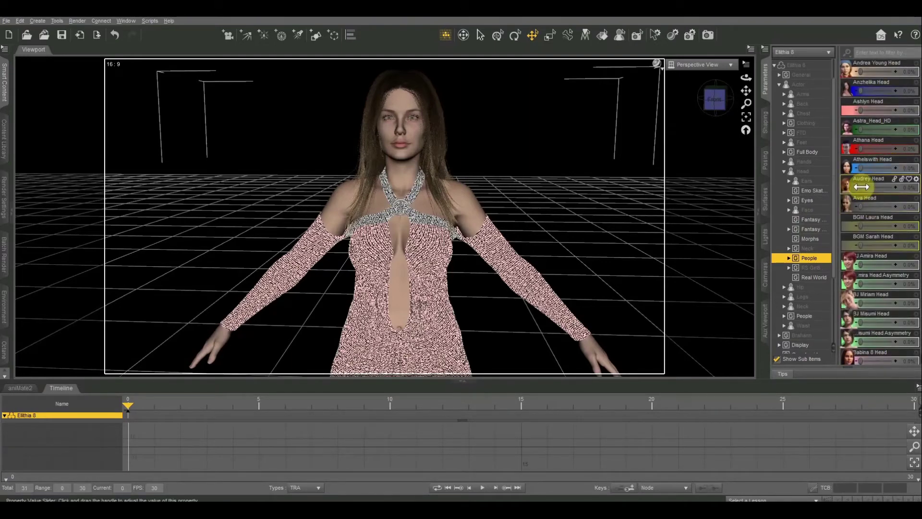
scroll(863, 187, down, 10)
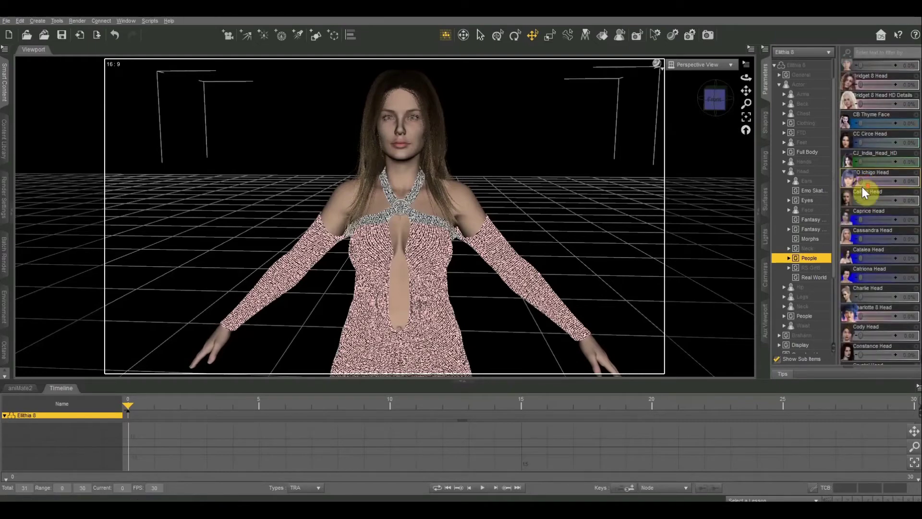
scroll(864, 186, down, 3)
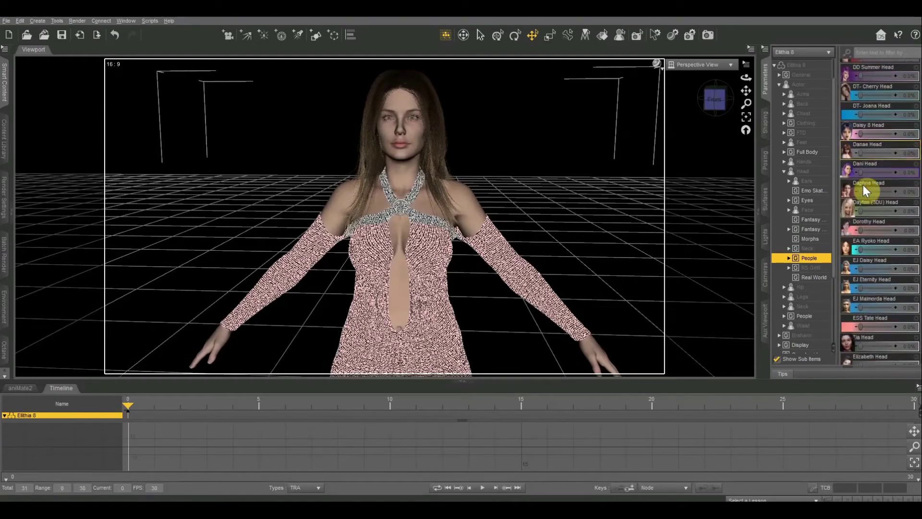
scroll(863, 186, down, 3)
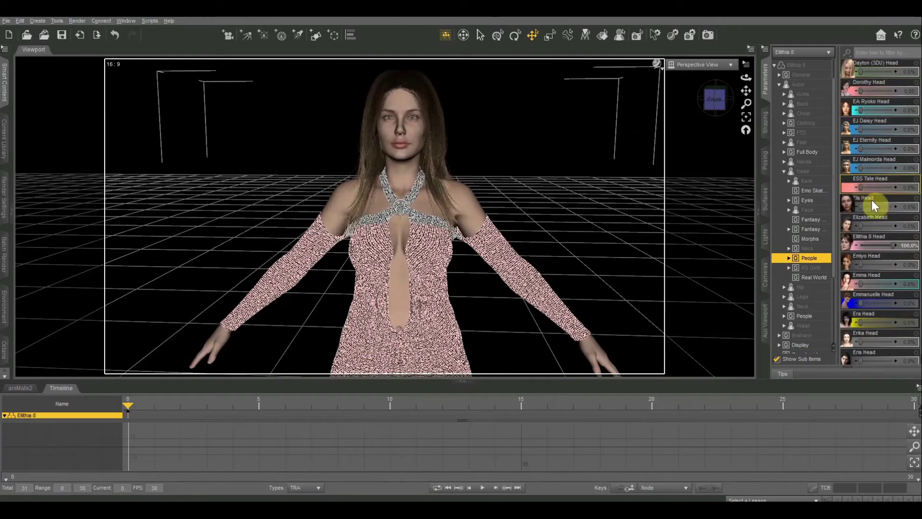
drag(876, 244, 831, 249)
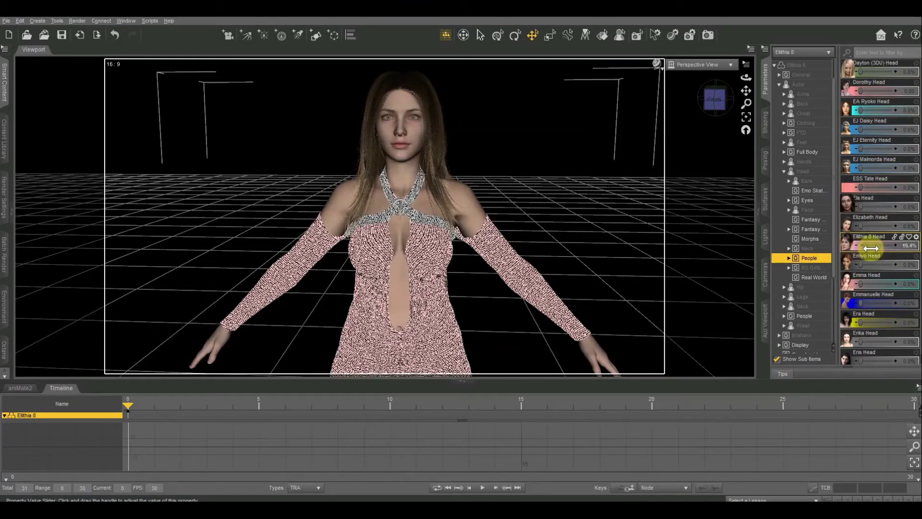
drag(905, 246, 912, 251)
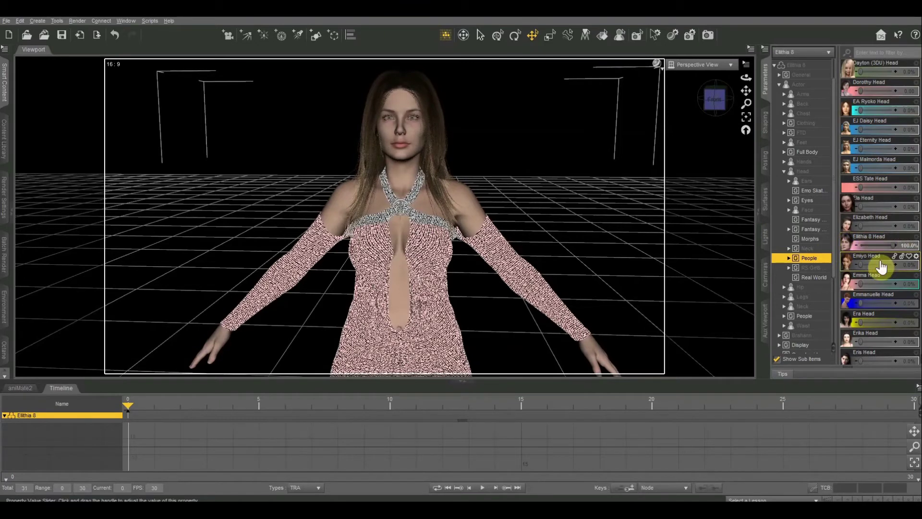
- Blend Emiyo Head in at about 31%, then reset it to 0%
mouse_move(861, 262)
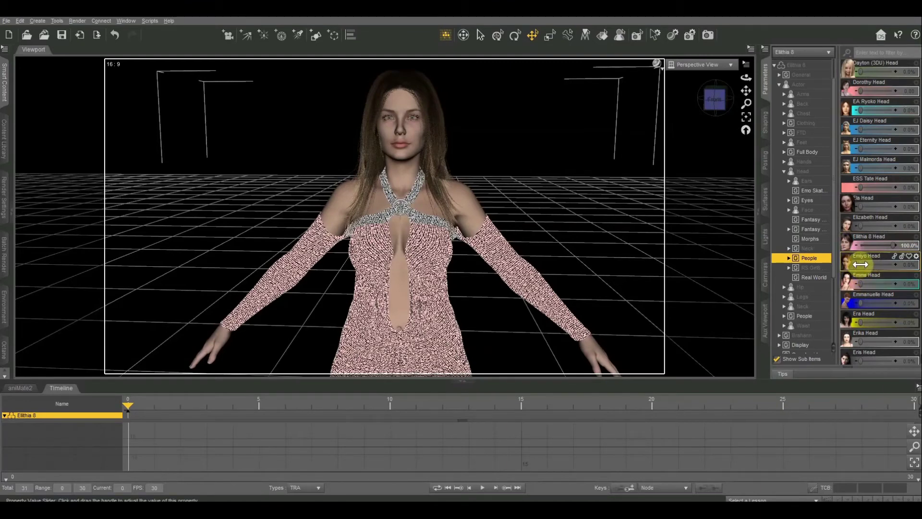
drag(860, 263, 830, 247)
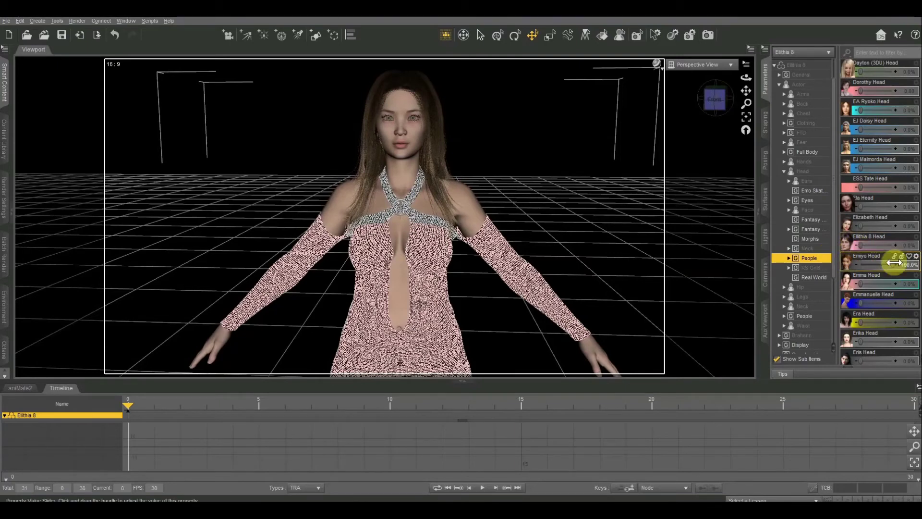
drag(894, 262, 801, 258)
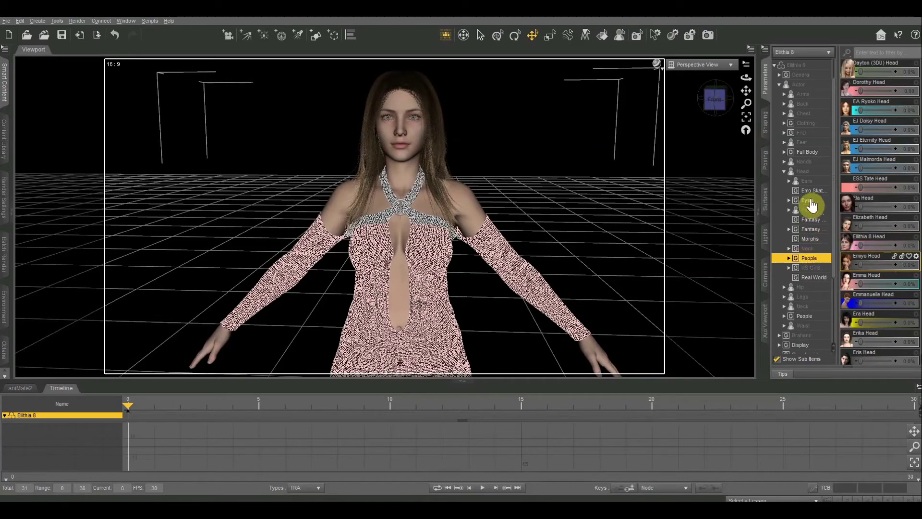
- Browse Ears, Face and Fantasy morphs, dial Monsters Bride HD Head to 23.7%, then show Eyes morphs
click(805, 182)
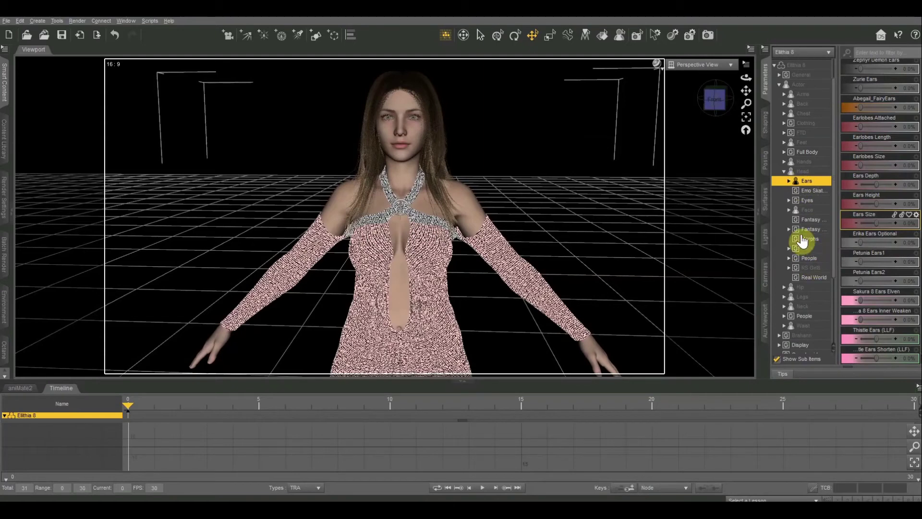
double_click(809, 211)
double_click(812, 213)
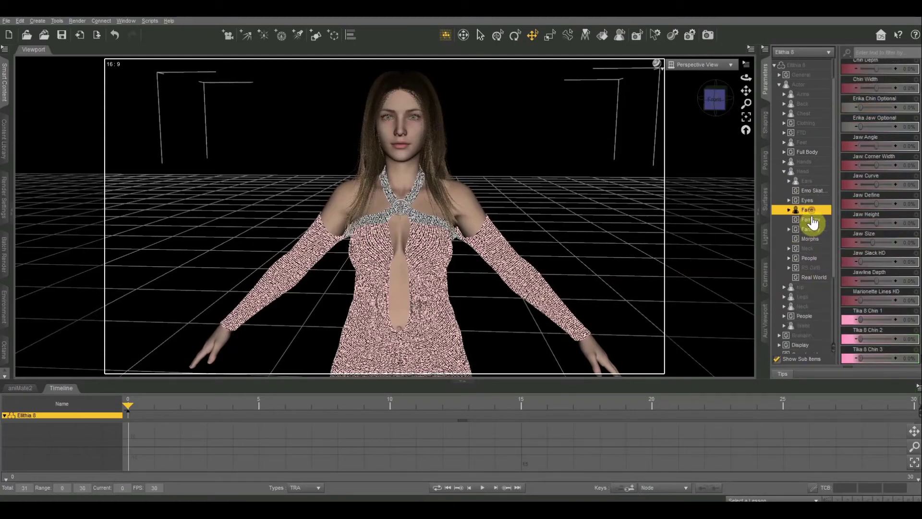
click(813, 220)
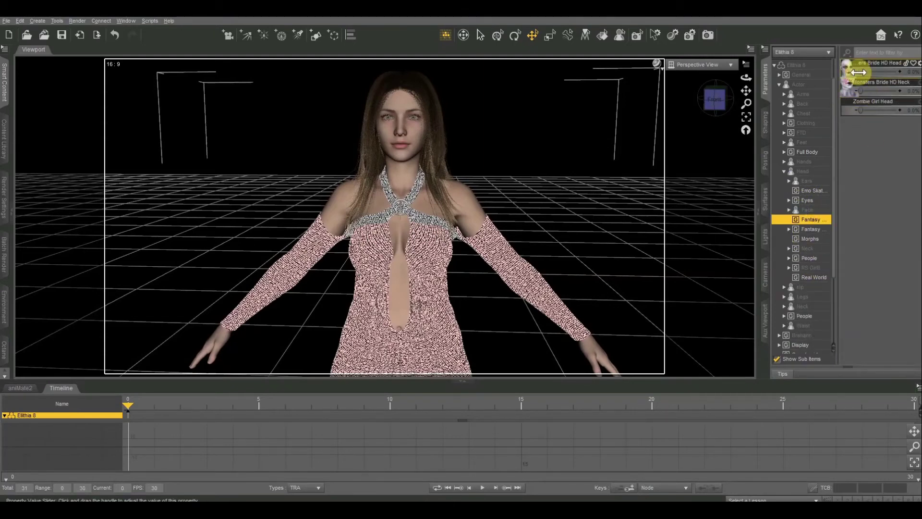
drag(858, 72, 846, 100)
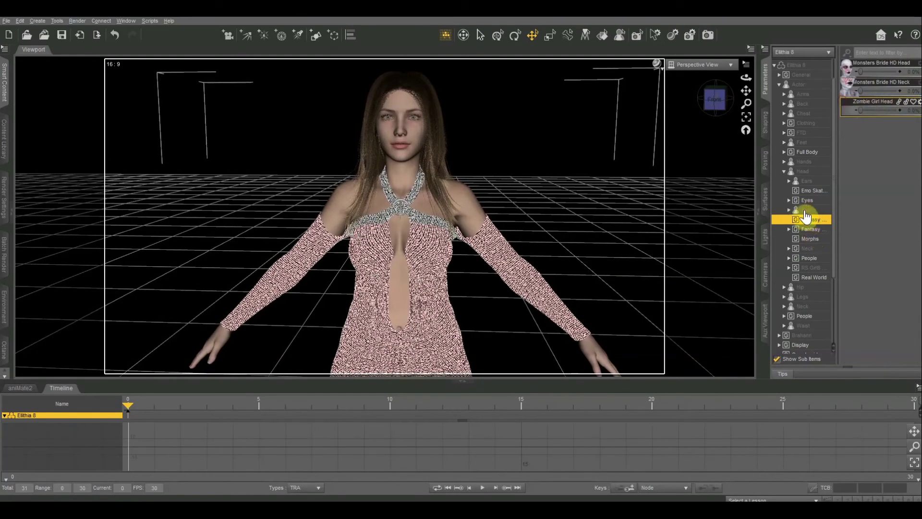
click(805, 210)
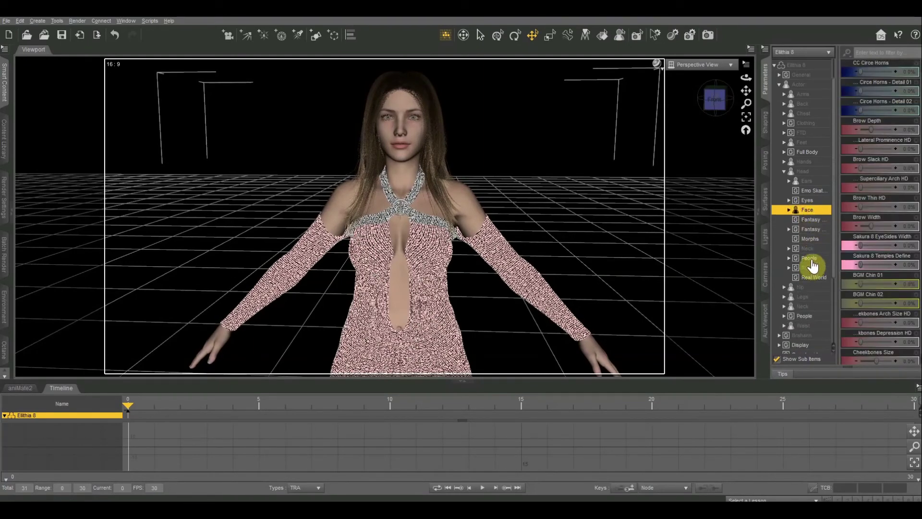
click(807, 201)
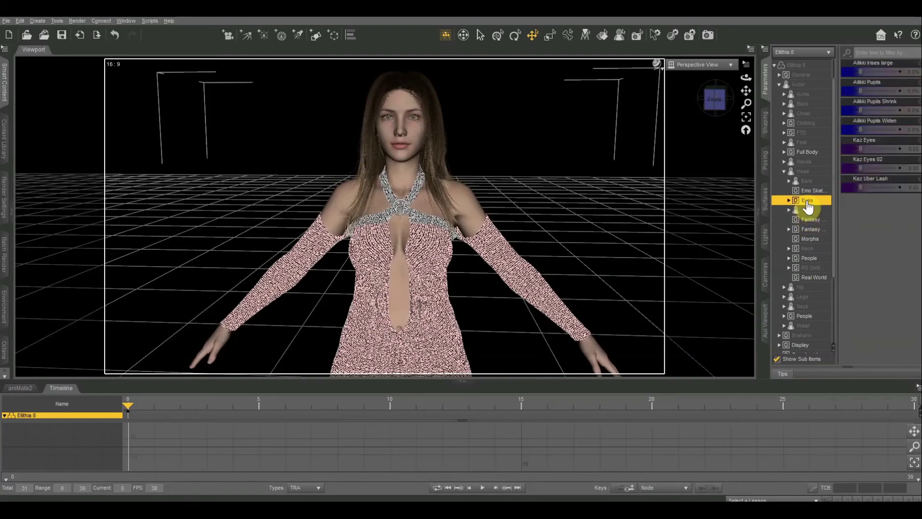
- Set Kaz Eyes 02 to 0.96, then list ear morphs like Anakku Ears and CC Circe Ears
double_click(807, 202)
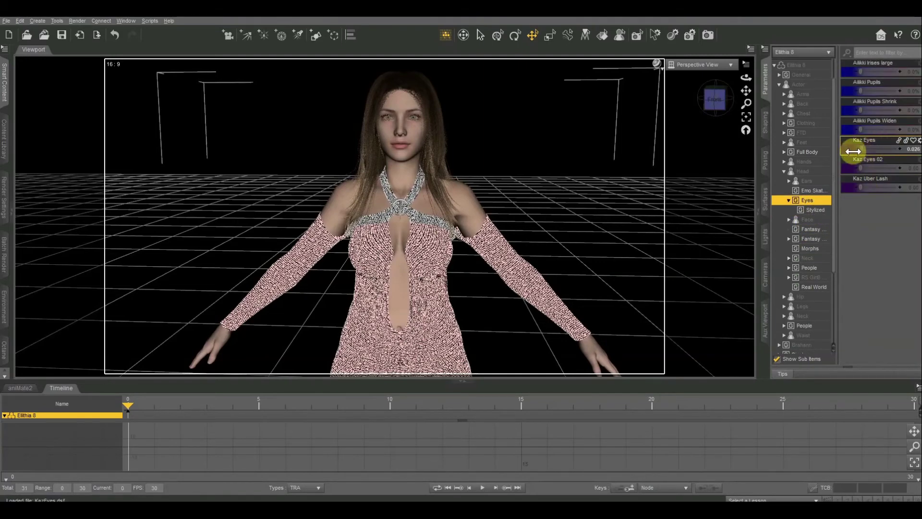
mouse_move(862, 163)
mouse_down()
mouse_move(899, 163)
mouse_move(854, 165)
mouse_up()
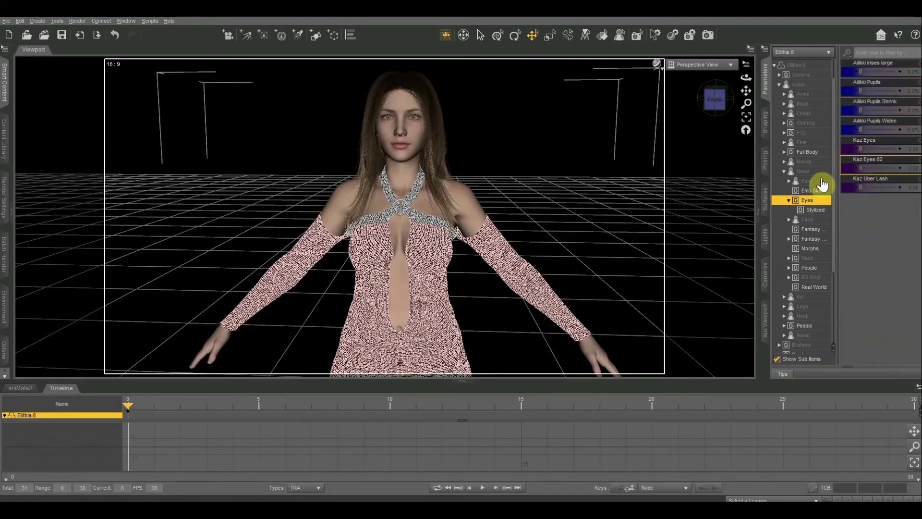
click(789, 182)
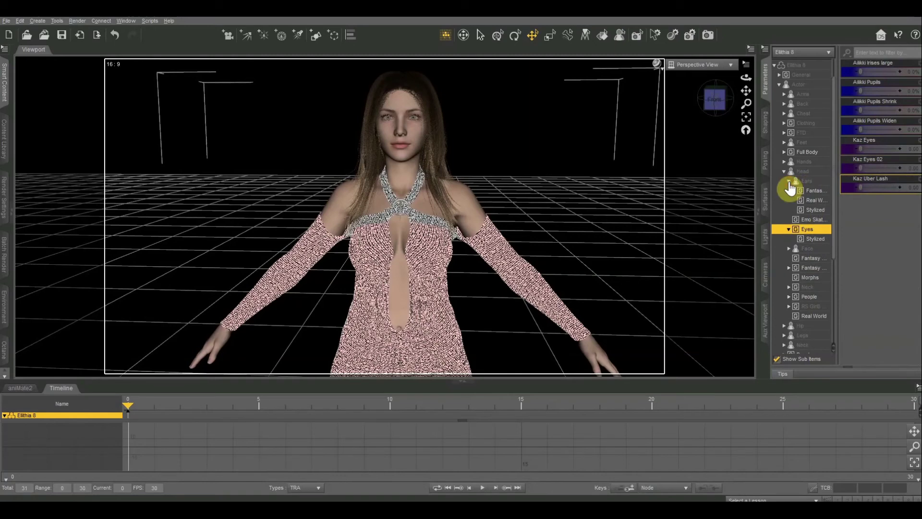
click(788, 173)
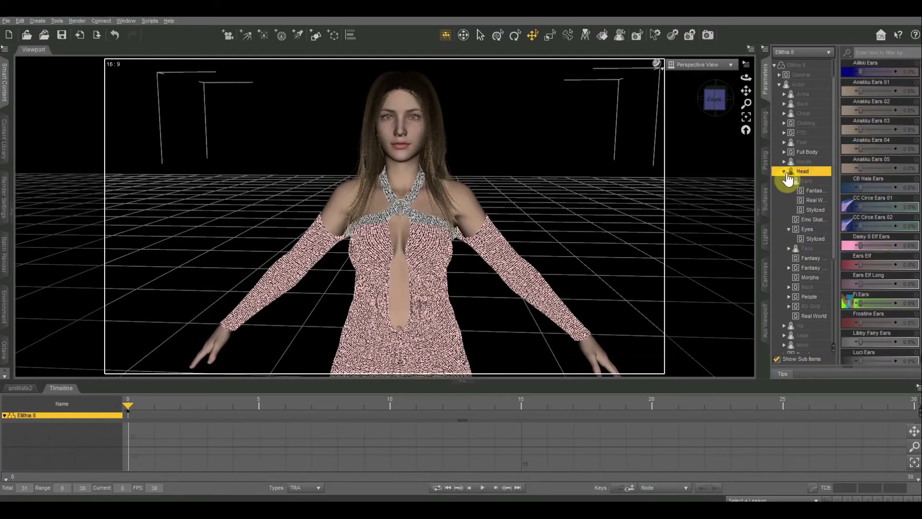
click(784, 172)
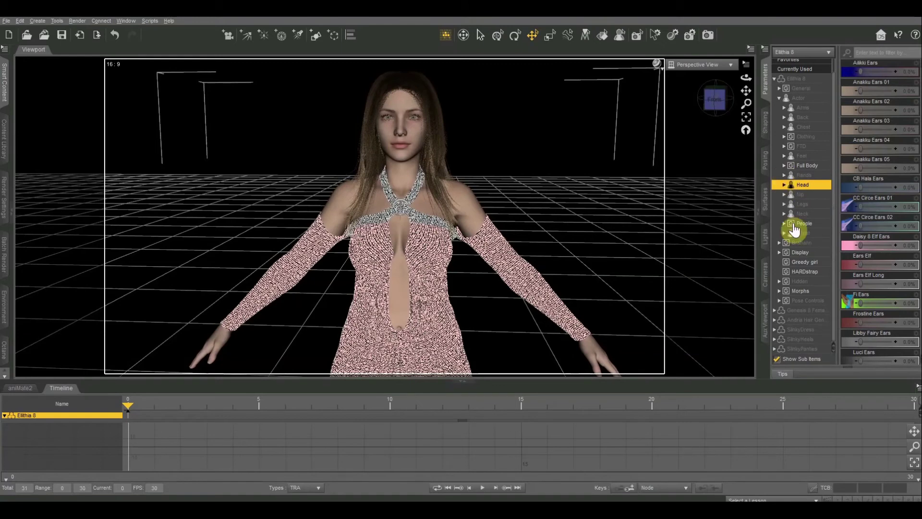
scroll(795, 230, up, 1)
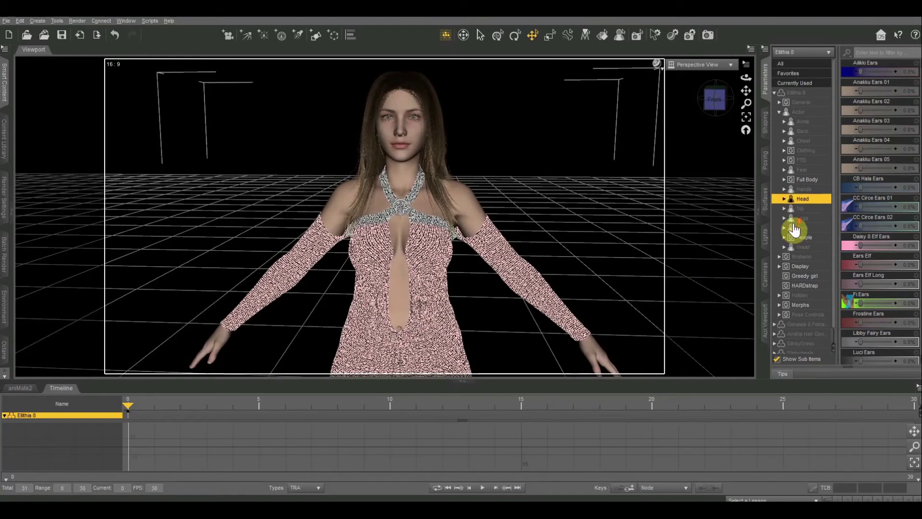
- Try Daisy 8 elf ears at about 38%, check the front view, then reset CC Circe Ears 01 to 0%
click(775, 93)
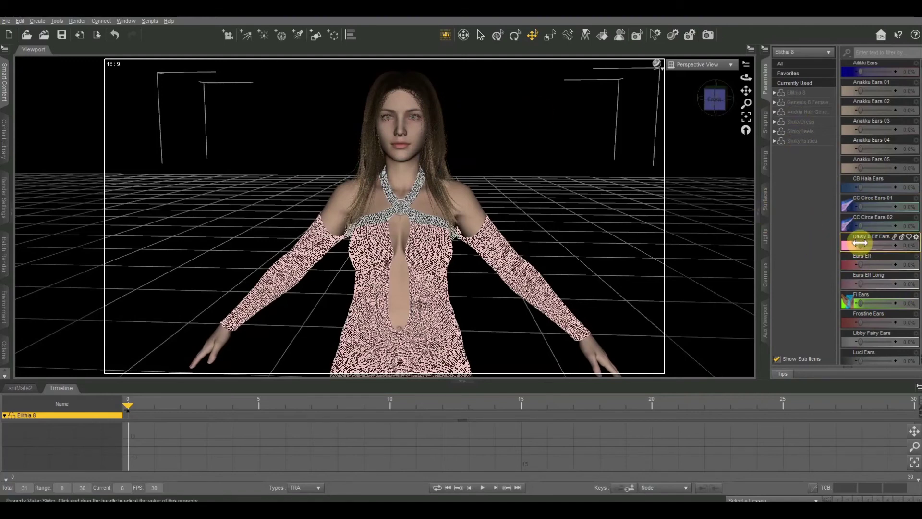
drag(860, 245, 908, 207)
mouse_move(718, 110)
mouse_down()
mouse_move(700, 95)
mouse_move(715, 98)
mouse_up()
click(714, 98)
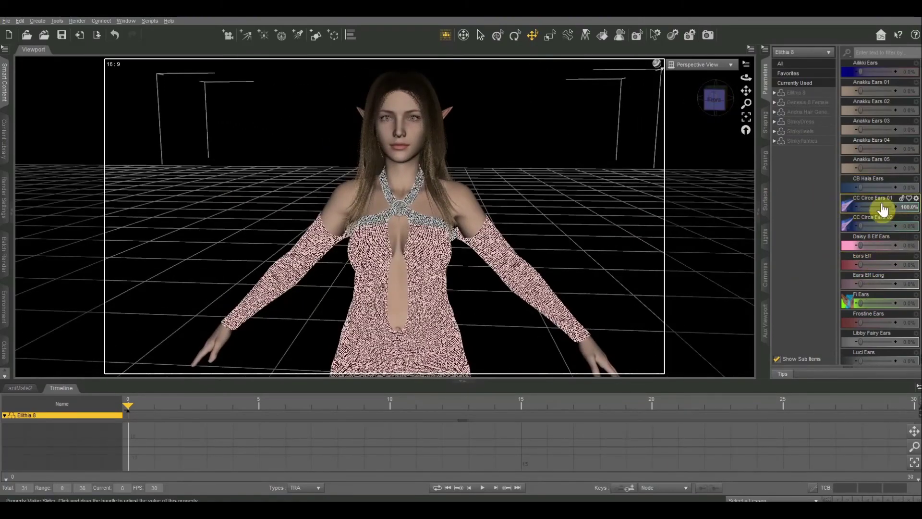
drag(892, 207, 860, 212)
scroll(880, 211, down, 5)
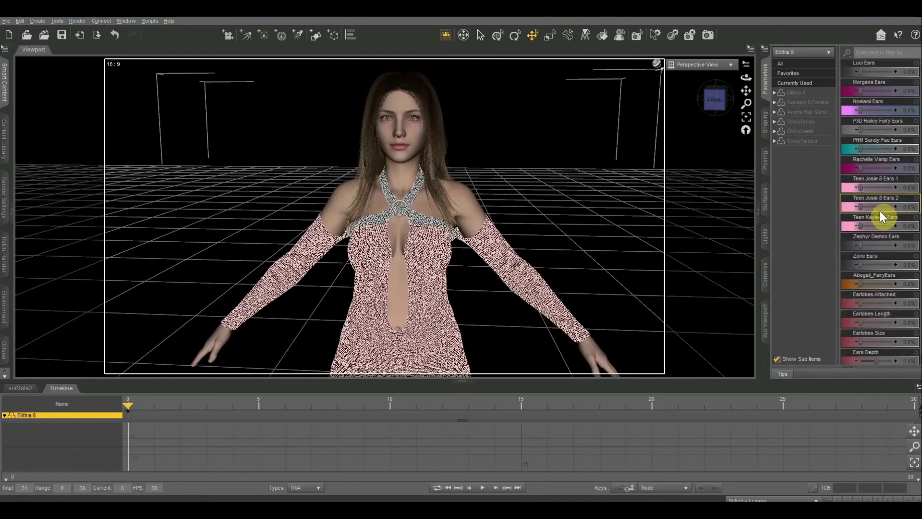
scroll(880, 211, up, 3)
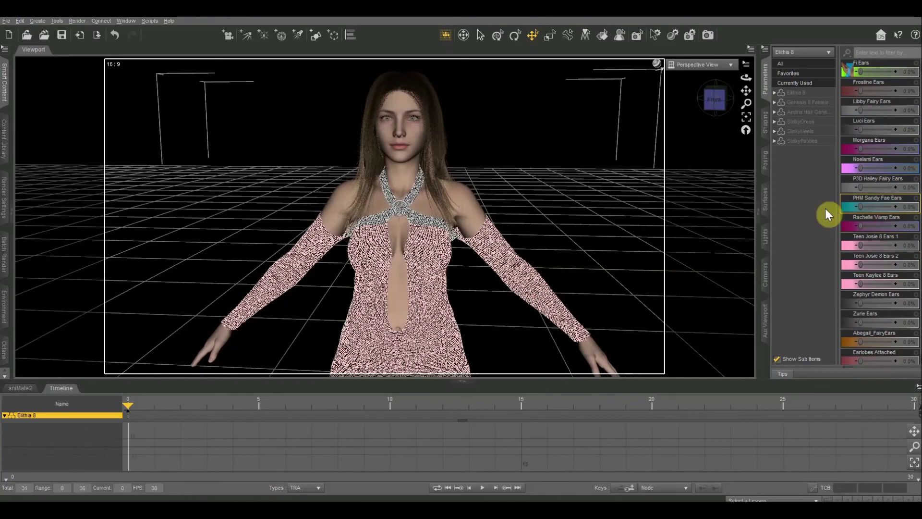
scroll(864, 264, down, 9)
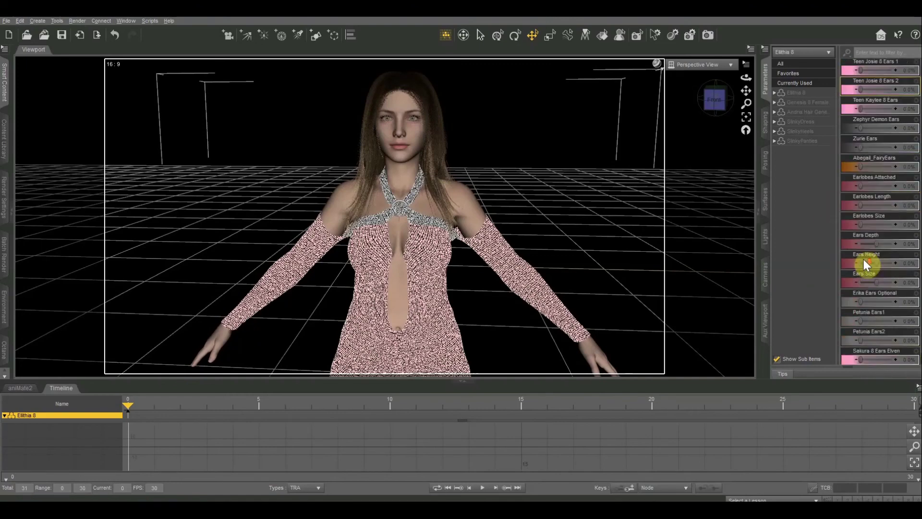
scroll(863, 260, down, 10)
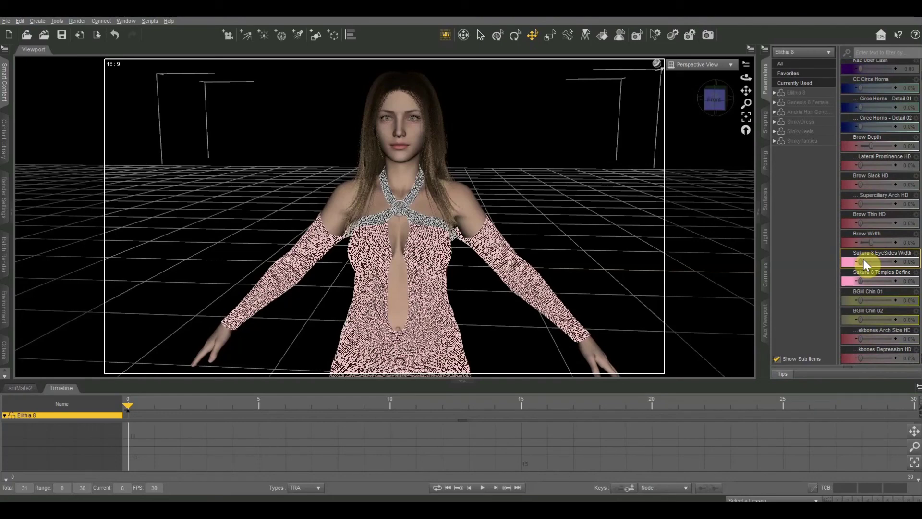
scroll(864, 259, up, 15)
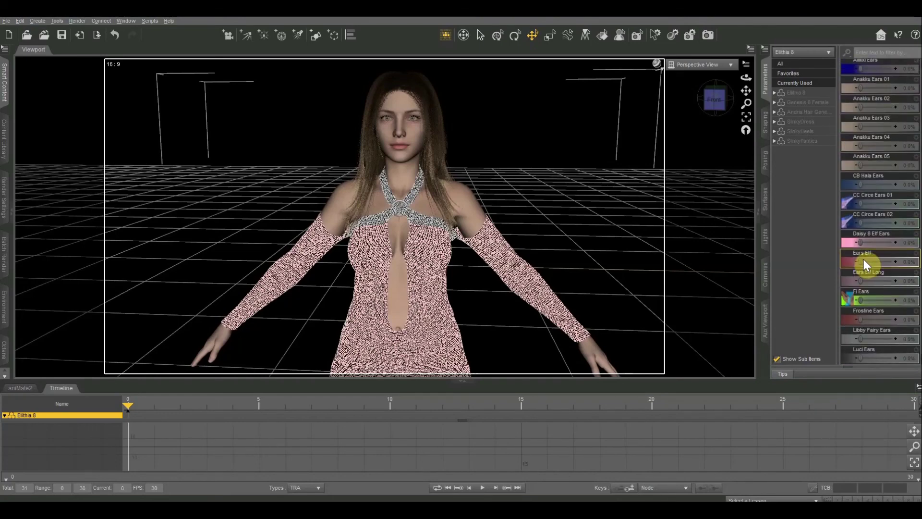